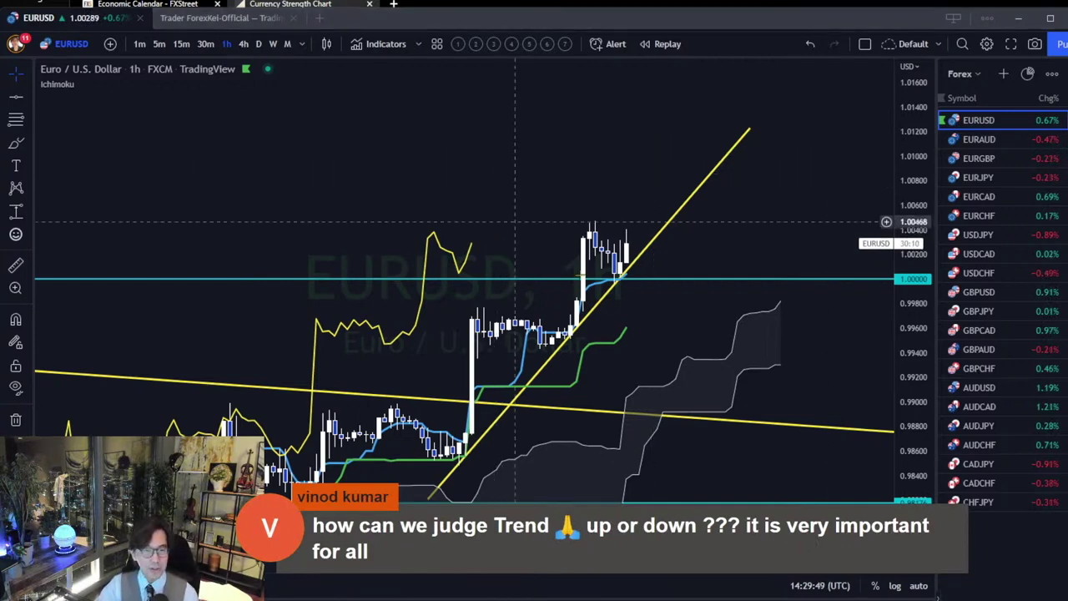
Stretch the price scale to enlarge the recent candles and delete the rising yellow trend line.
left_click_drag(771, 359, 751, 344)
mouse_move(918, 386)
left_mouse_down()
mouse_move(932, 360)
mouse_move(931, 377)
left_mouse_up()
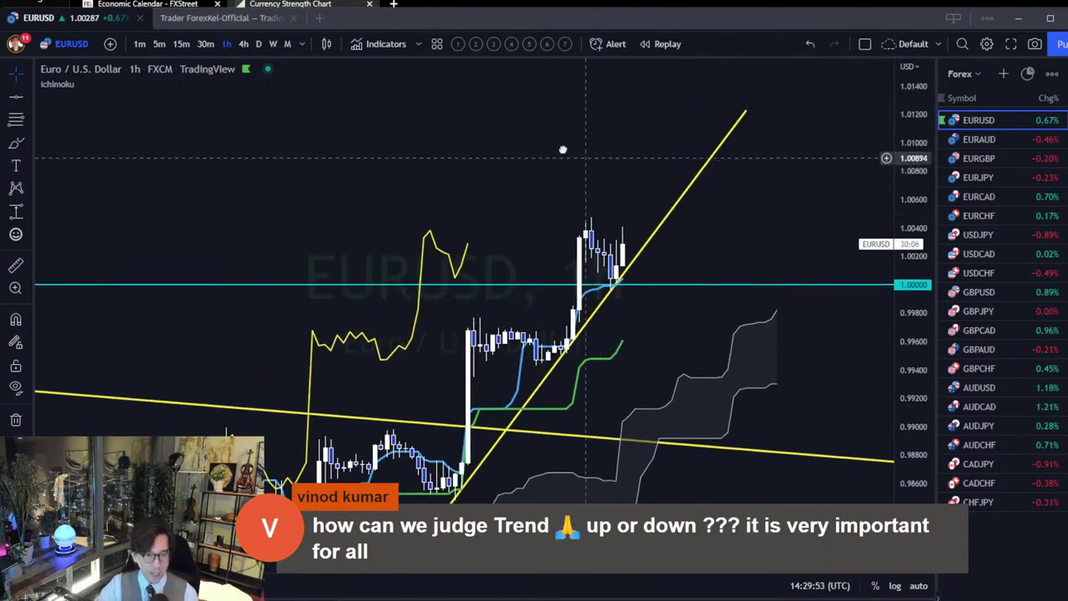
left_click(621, 205)
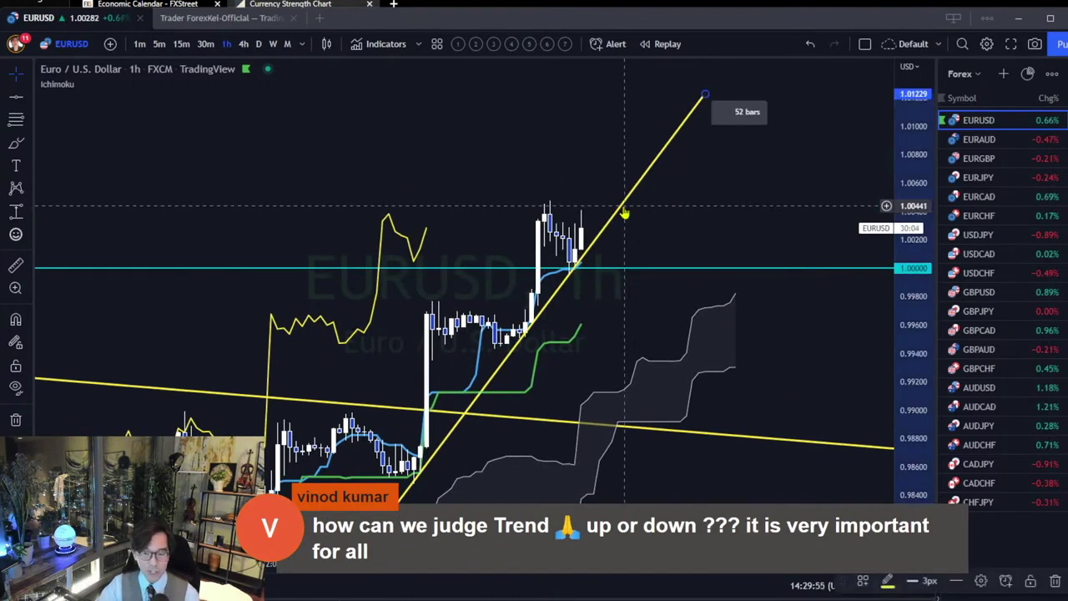
key("Delete")
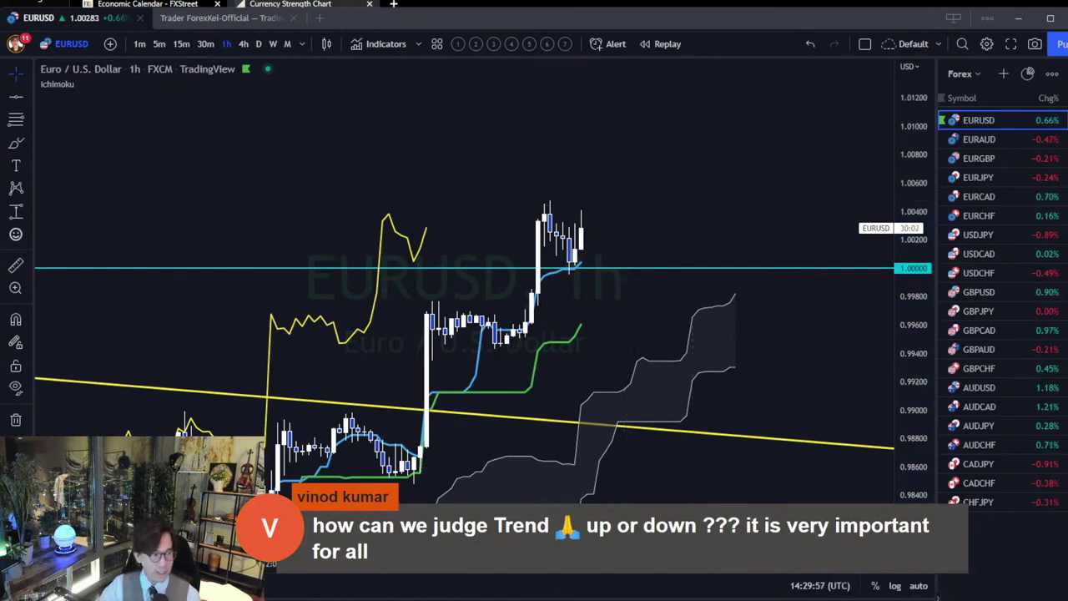
Sketch red upward arrows right and left of the Ichimoku cloud, then undo them.
mouse_move(710, 342)
left_mouse_down()
mouse_move(789, 309)
mouse_move(757, 328)
left_mouse_up()
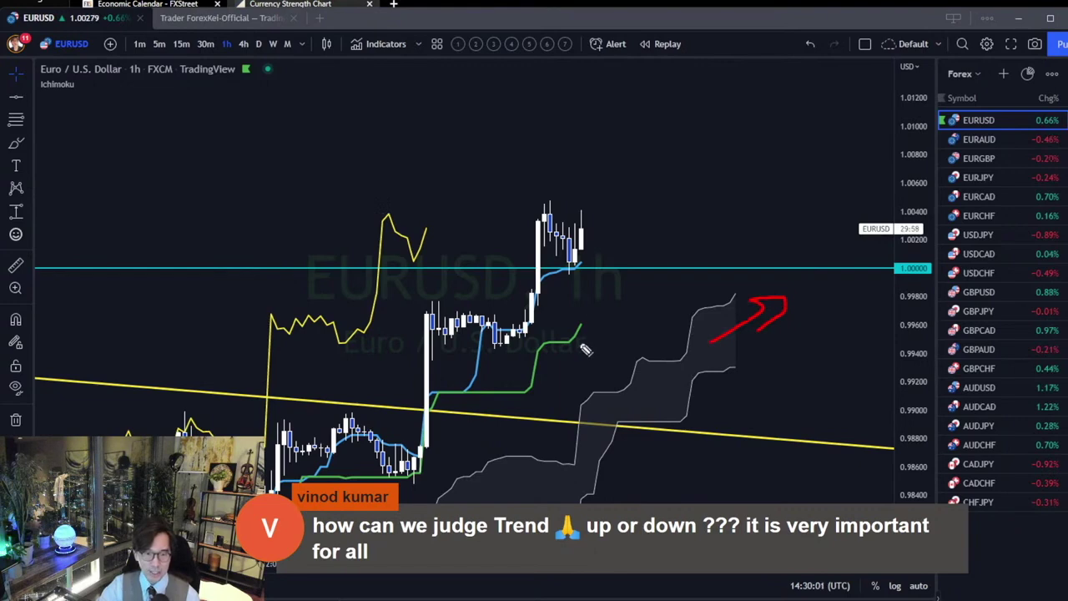
mouse_move(578, 357)
left_mouse_down()
mouse_move(607, 333)
mouse_move(606, 345)
left_mouse_up()
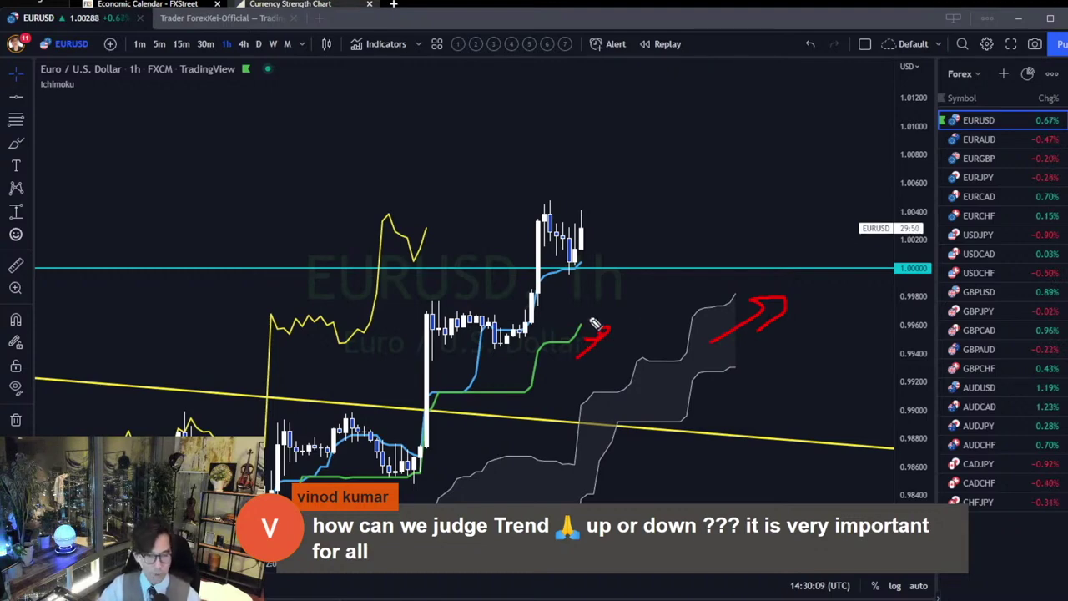
key("ctrl+z")
key("ctrl+z")
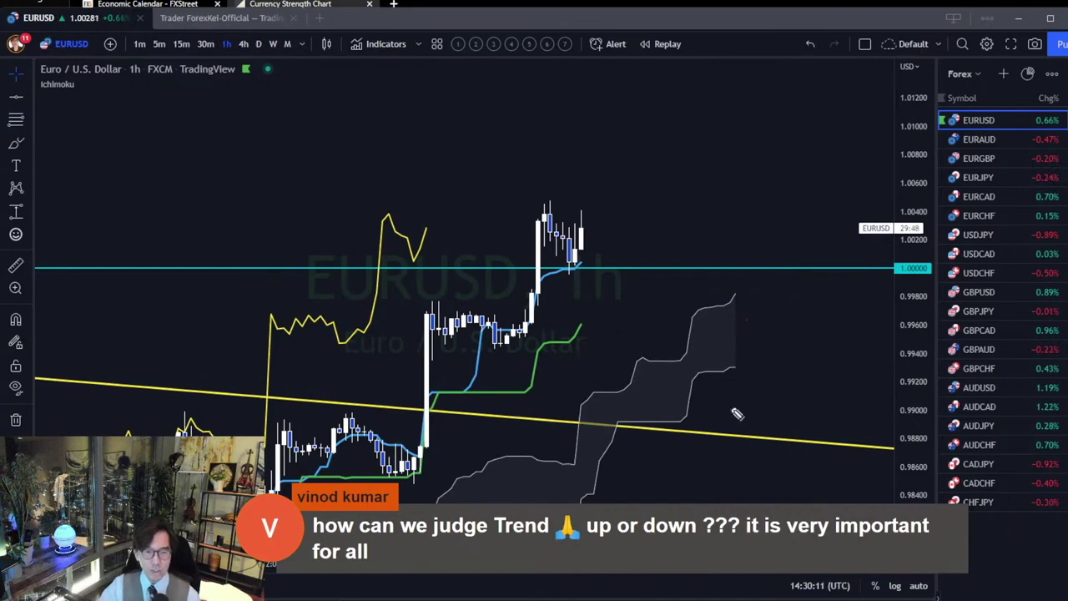
Zoom out, pan back to the earlier EURUSD downtrend and enter Bar Replay mode.
scroll(732, 413, "down", 5)
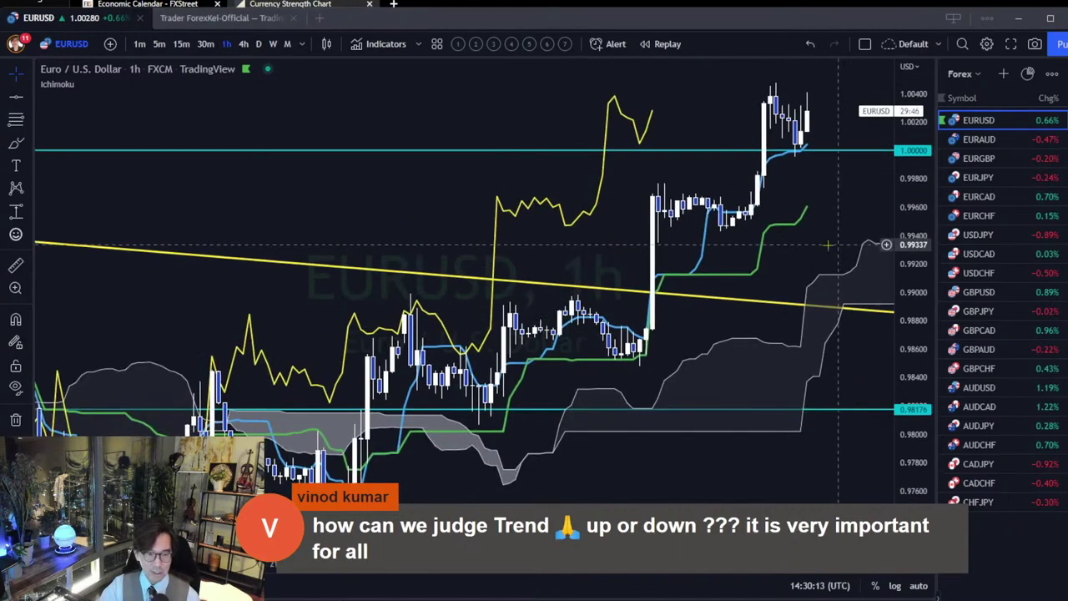
left_click_drag(434, 341, 609, 275)
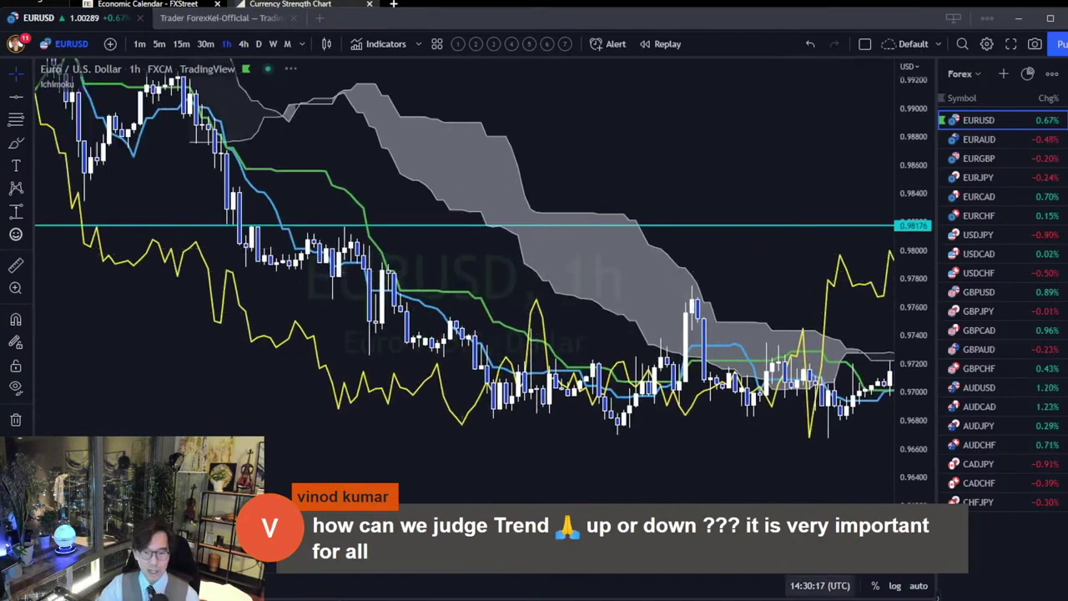
left_click(667, 44)
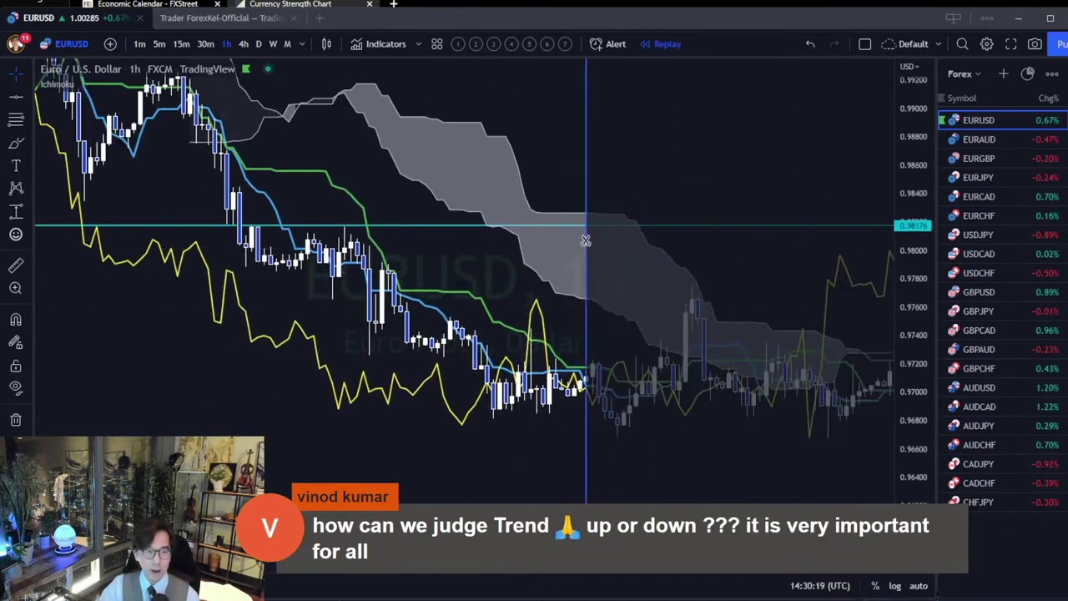
Start replay just after the sharp drop and draw red bearish arrows and a falling line through the cloud.
left_click(376, 266)
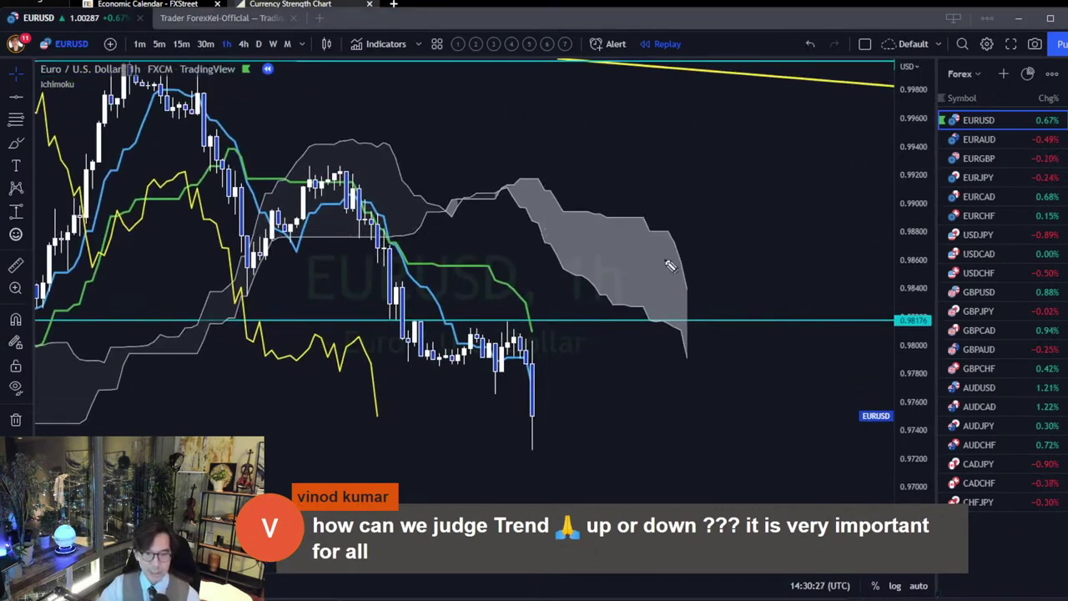
mouse_move(690, 219)
left_mouse_down()
mouse_move(722, 261)
mouse_move(664, 278)
left_mouse_up()
mouse_move(649, 336)
left_mouse_down()
mouse_move(697, 392)
mouse_move(664, 400)
left_mouse_up()
mouse_move(534, 197)
left_mouse_down()
mouse_move(719, 334)
mouse_move(705, 337)
left_mouse_up()
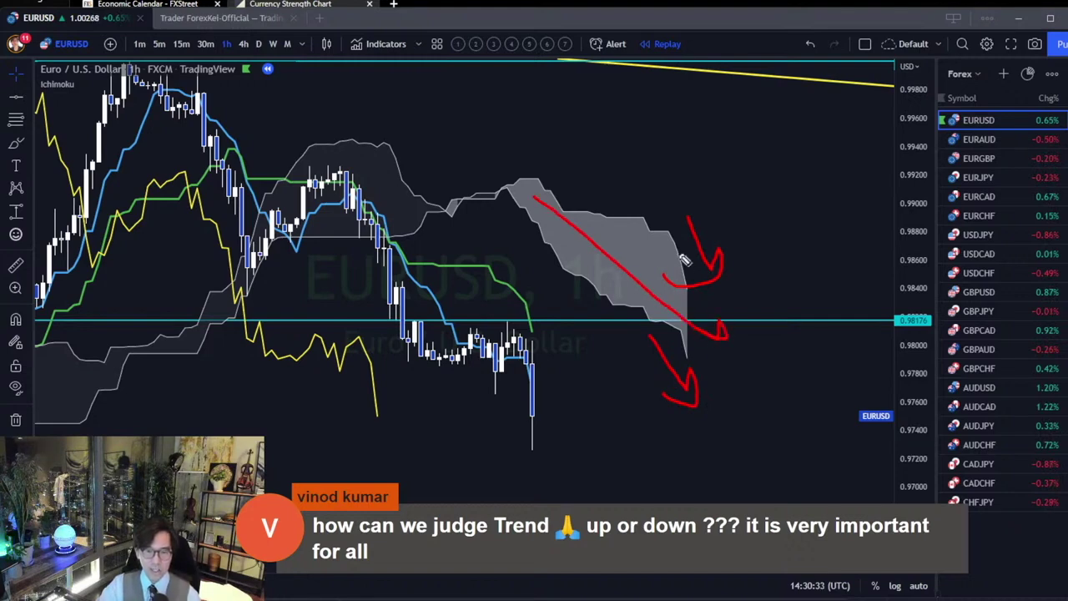
Label the scenarios with red letters B and A and add a small down arrow left of the cloud.
left_click_drag(663, 178, 665, 221)
mouse_move(665, 162)
left_mouse_down()
mouse_move(685, 208)
mouse_move(680, 227)
left_mouse_up()
mouse_move(614, 367)
left_mouse_down()
mouse_move(657, 377)
mouse_move(651, 355)
left_mouse_up()
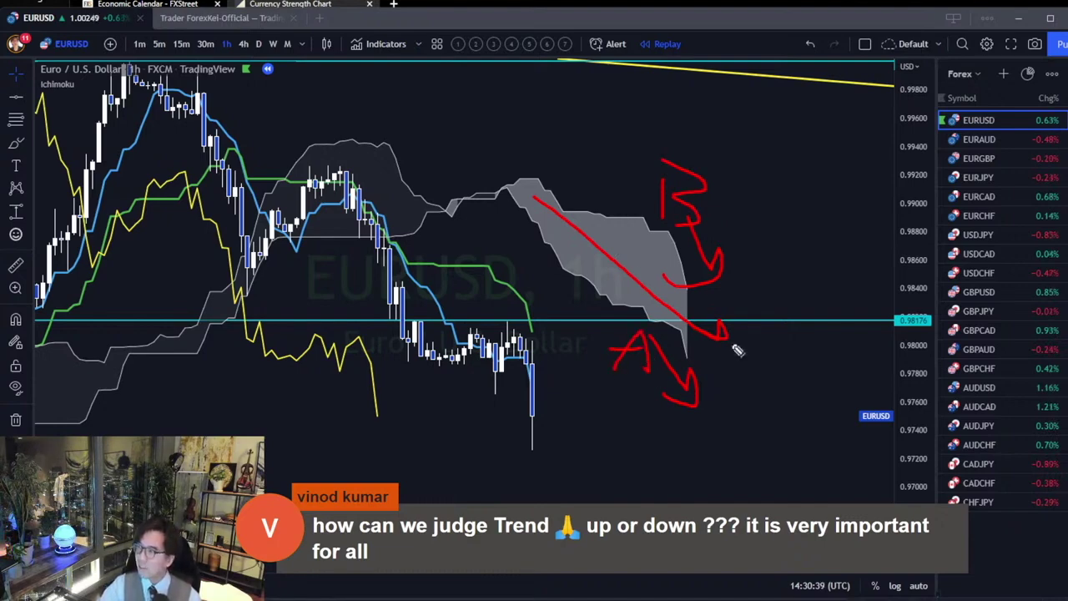
left_click_drag(534, 282, 555, 324)
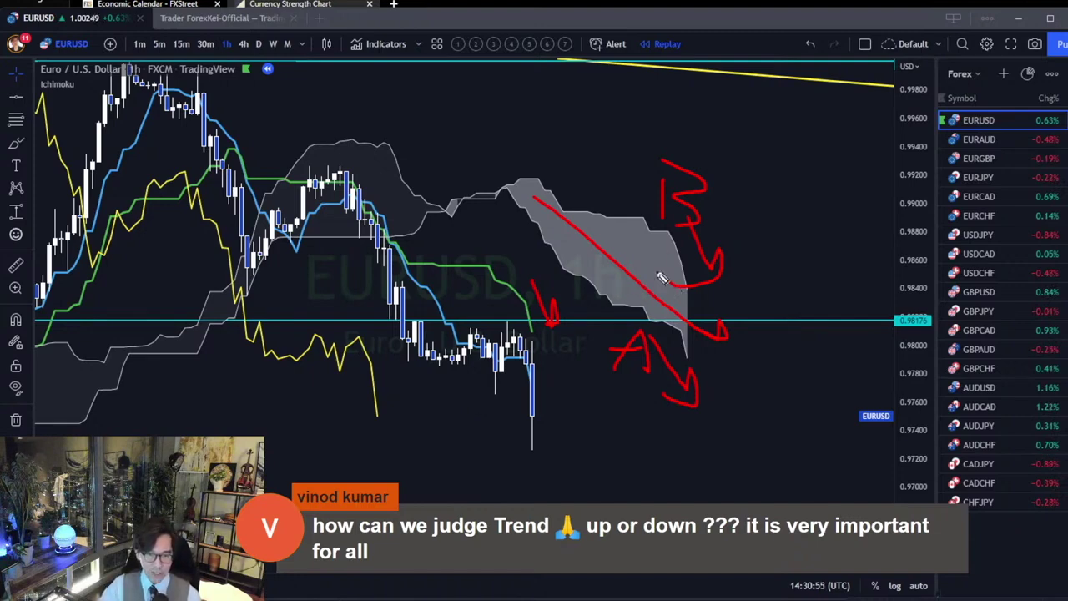
Clear the red drawings and restart bar replay from a later bar where price re-enters the cloud.
key("e")
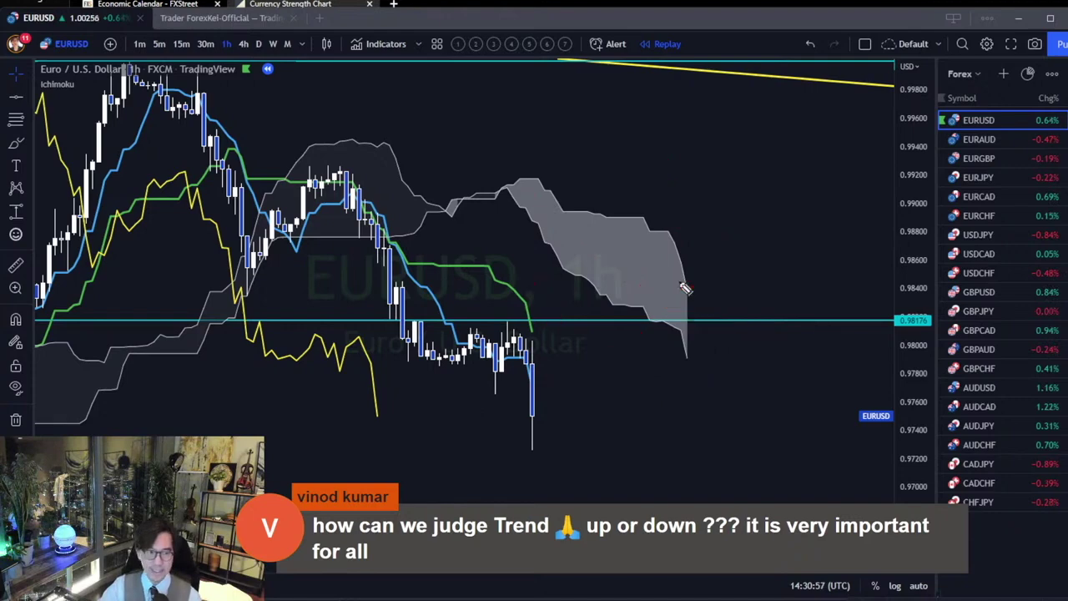
left_click_drag(587, 155, 754, 248)
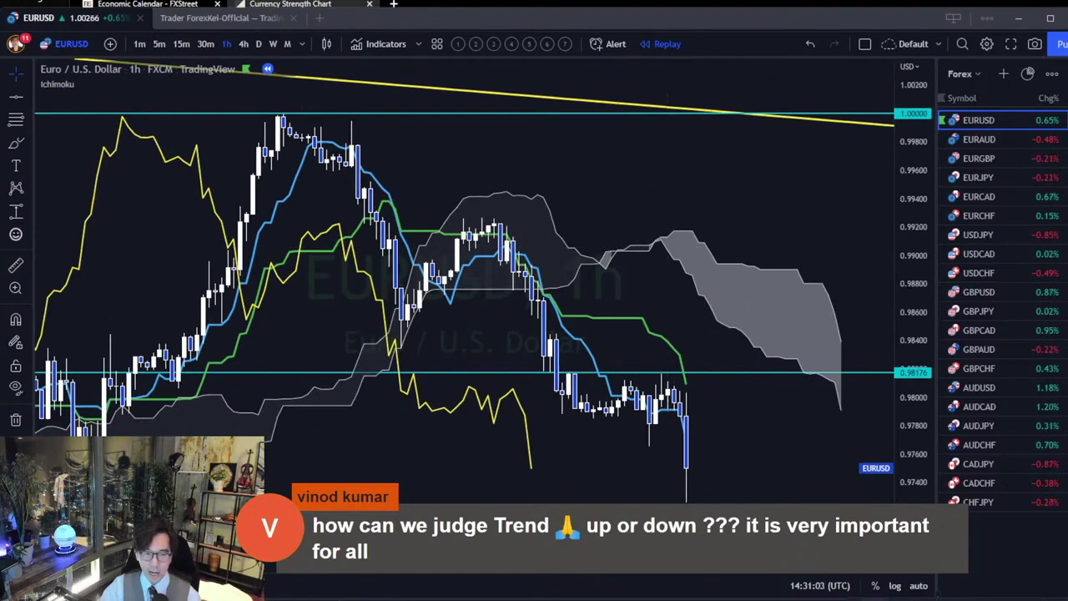
left_click(661, 44)
left_click(475, 211)
left_click_drag(576, 310, 582, 339)
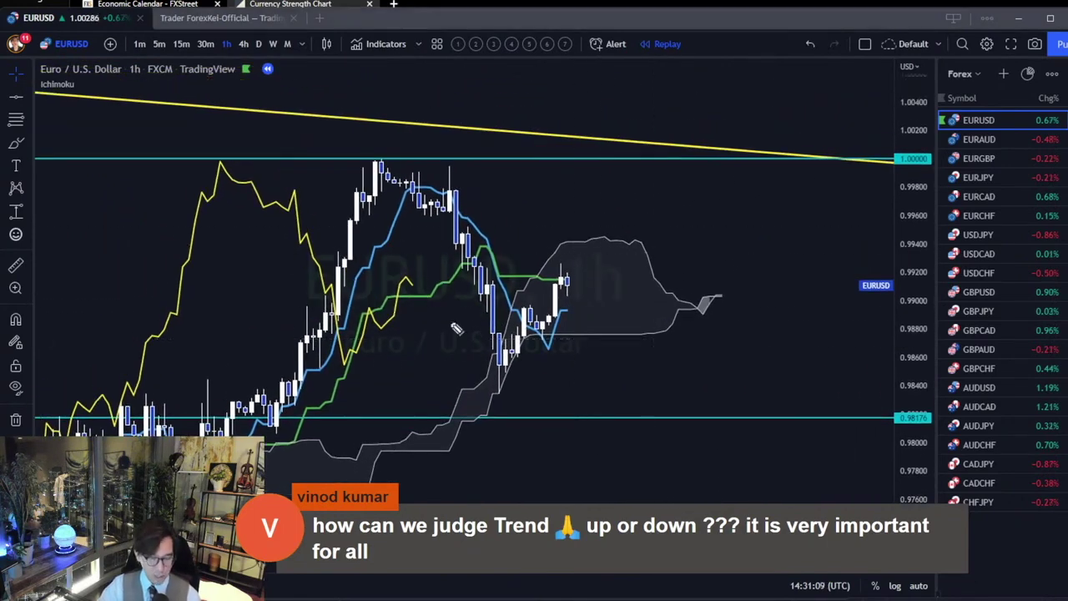
Circle the thin cloud twist and fan red up and down arrows from it and the last candles.
mouse_move(739, 327)
left_mouse_down()
mouse_move(680, 324)
mouse_move(736, 337)
left_mouse_up()
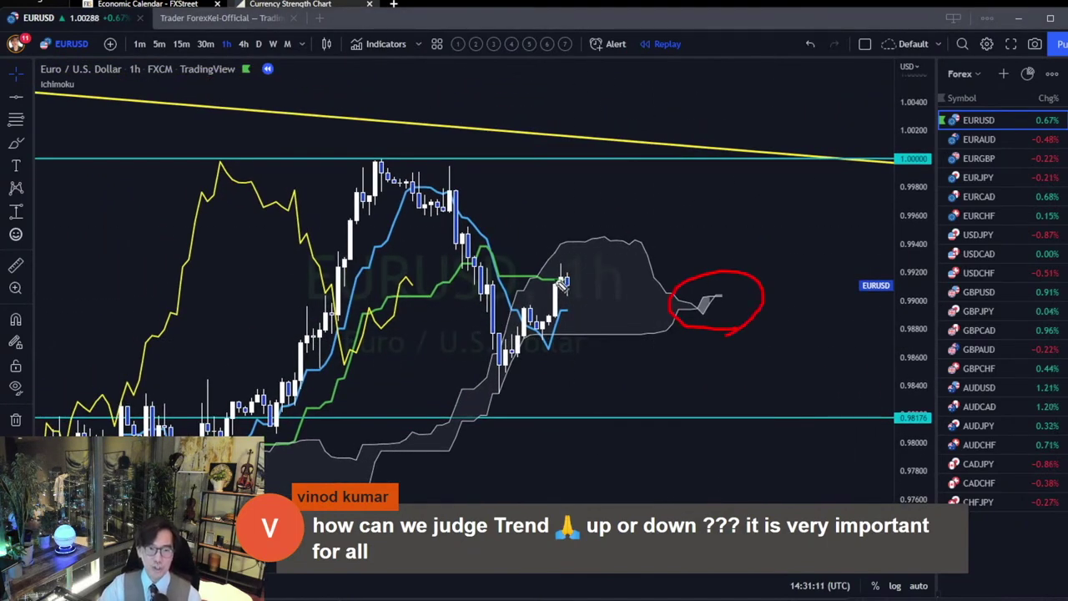
mouse_move(536, 261)
left_mouse_down()
mouse_move(577, 258)
mouse_move(566, 272)
left_mouse_up()
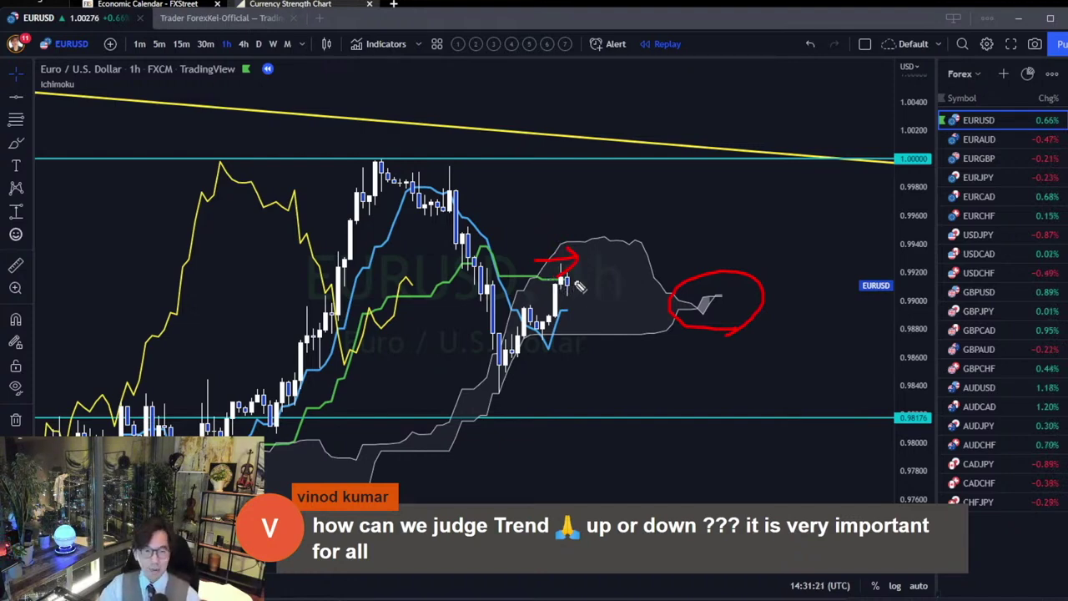
mouse_move(579, 285)
left_mouse_down()
mouse_move(622, 201)
mouse_move(642, 201)
mouse_move(613, 350)
mouse_move(631, 401)
left_mouse_up()
mouse_move(726, 294)
left_mouse_down()
mouse_move(824, 242)
mouse_move(832, 252)
left_mouse_up()
mouse_move(716, 304)
left_mouse_down()
mouse_move(825, 365)
mouse_move(828, 357)
left_mouse_up()
mouse_move(577, 281)
left_mouse_down()
mouse_move(667, 239)
mouse_move(677, 377)
left_mouse_up()
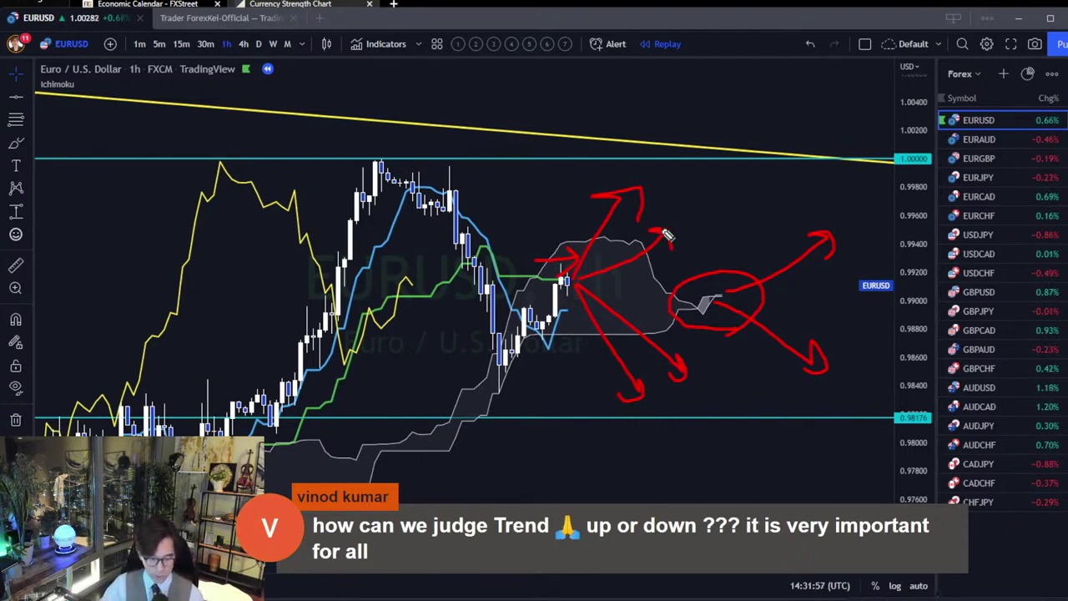
Clear the arrows and trace a red zigzag from the 1.0000 high to the swing low and back.
key("e")
mouse_move(201, 434)
left_mouse_down()
mouse_move(269, 267)
mouse_move(417, 218)
mouse_move(519, 364)
left_mouse_up()
mouse_move(513, 406)
left_mouse_down()
mouse_move(510, 373)
mouse_move(616, 214)
mouse_move(642, 257)
left_mouse_up()
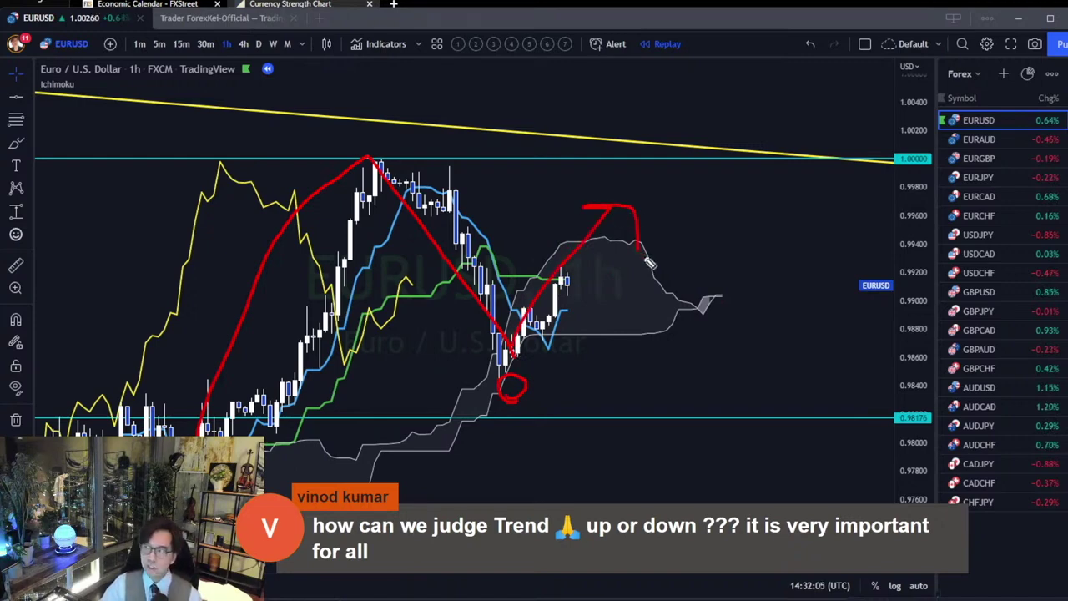
key("Escape")
mouse_move(377, 161)
left_mouse_down()
mouse_move(502, 378)
mouse_move(575, 281)
mouse_move(568, 286)
mouse_move(629, 422)
mouse_move(649, 426)
left_mouse_up()
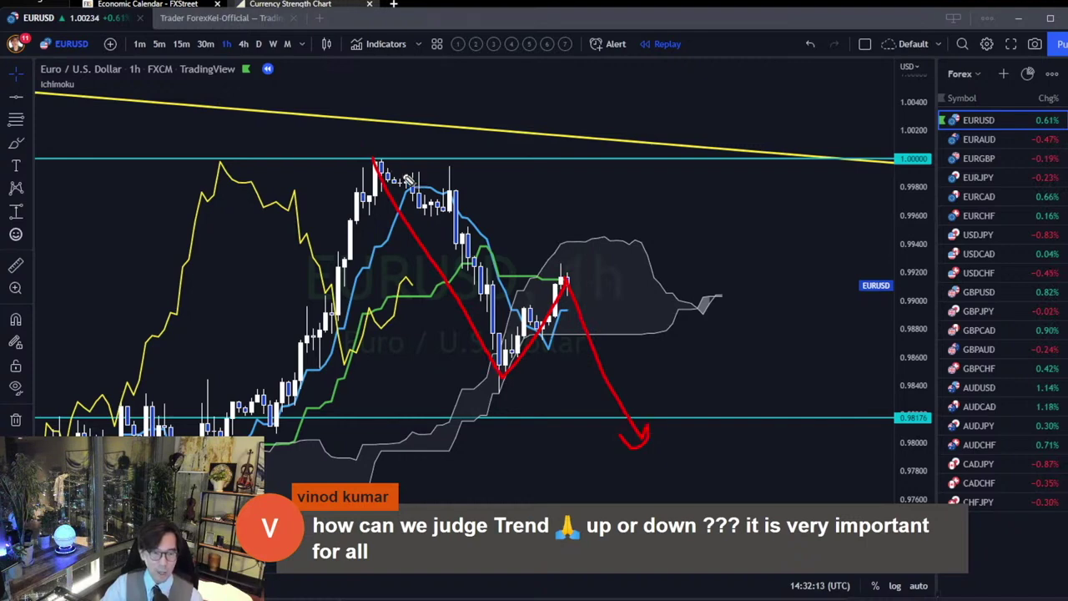
Erase the red zigzag and downward arrow from the EURUSD replay chart.
key("e")
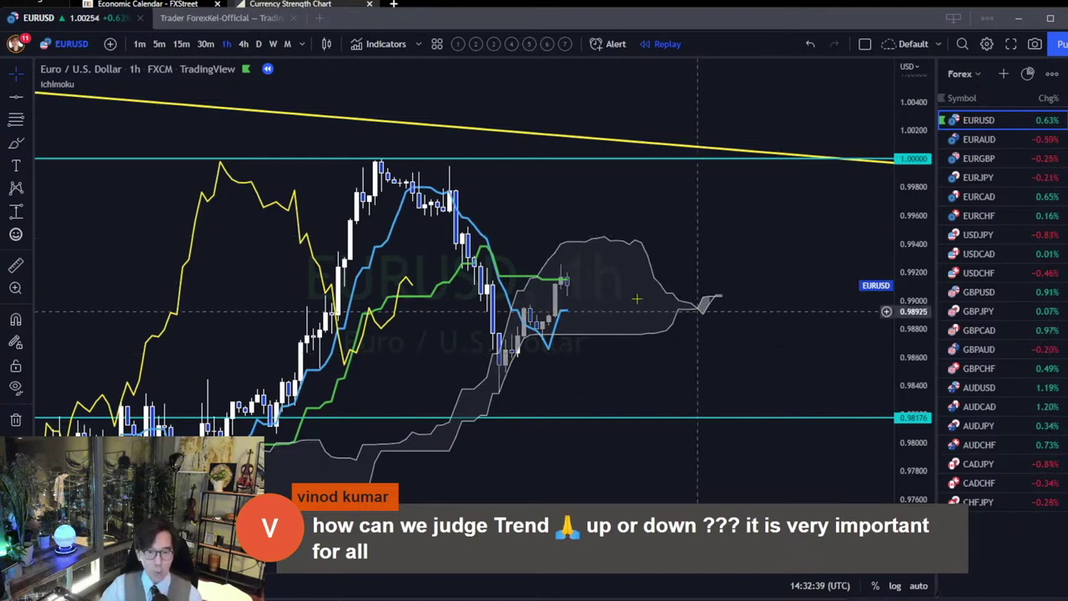
Draw red up-right and down-right arrows forking from the latest candle and from the cloud twist.
mouse_move(734, 302)
left_mouse_down()
mouse_move(811, 239)
mouse_move(823, 260)
left_mouse_up()
mouse_move(734, 302)
left_mouse_down()
mouse_move(824, 363)
mouse_move(784, 382)
left_mouse_up()
left_click_drag(569, 278, 687, 257)
mouse_move(571, 281)
left_mouse_down()
mouse_move(732, 362)
mouse_move(708, 357)
left_mouse_up()
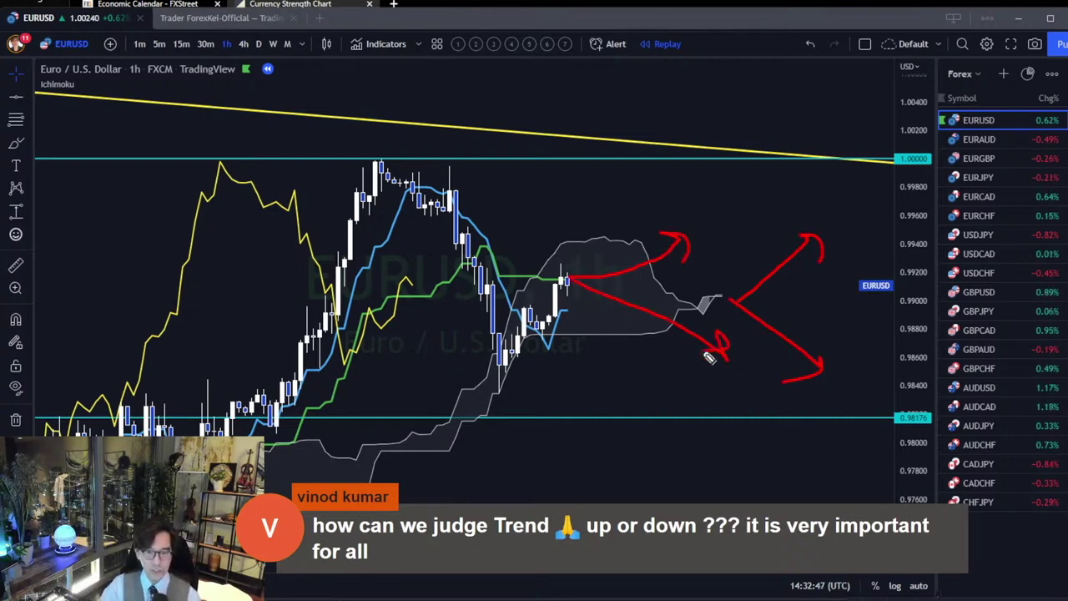